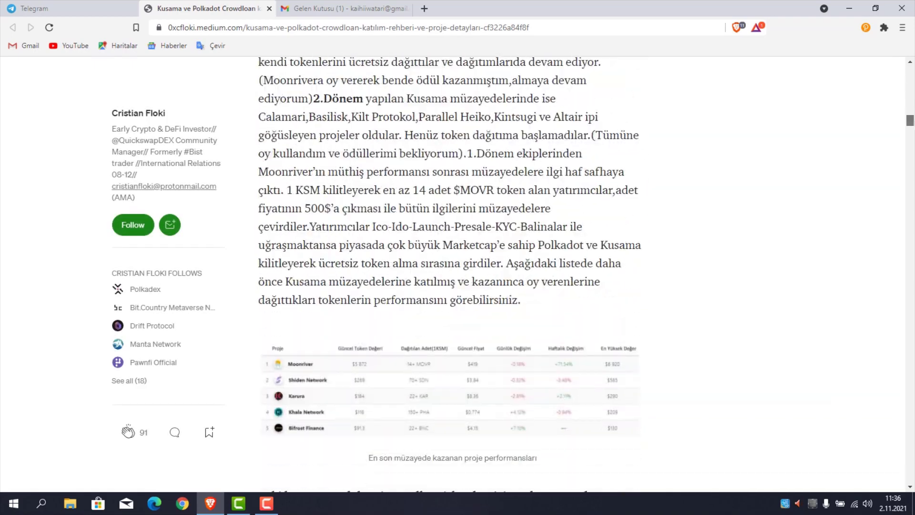
Scroll the Medium article down to the acala.network/acala/join-acala waitlist link and highlight its sentence.
left_click_drag(910, 128, 910, 271)
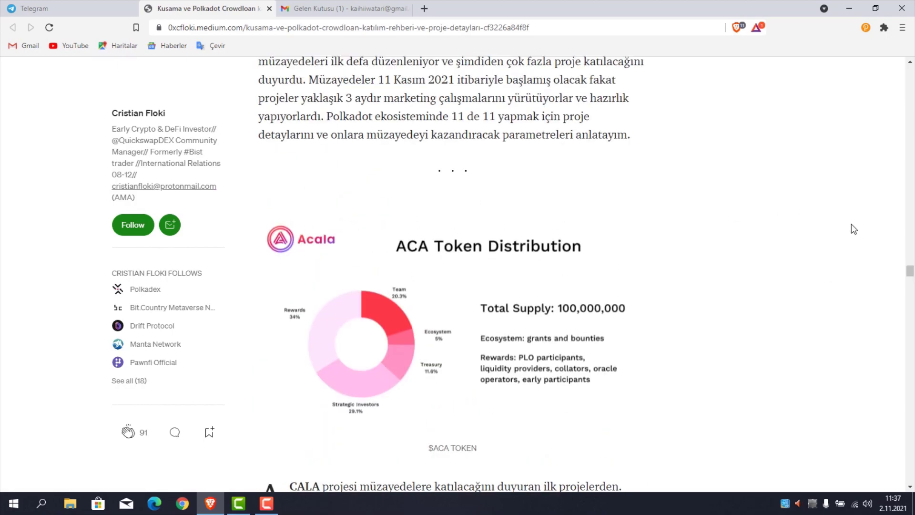
left_click(910, 487)
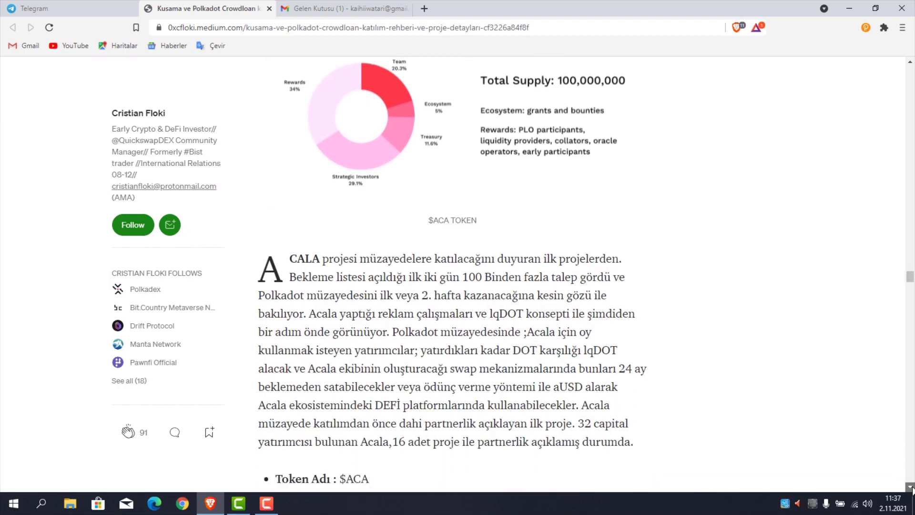
left_click(910, 487)
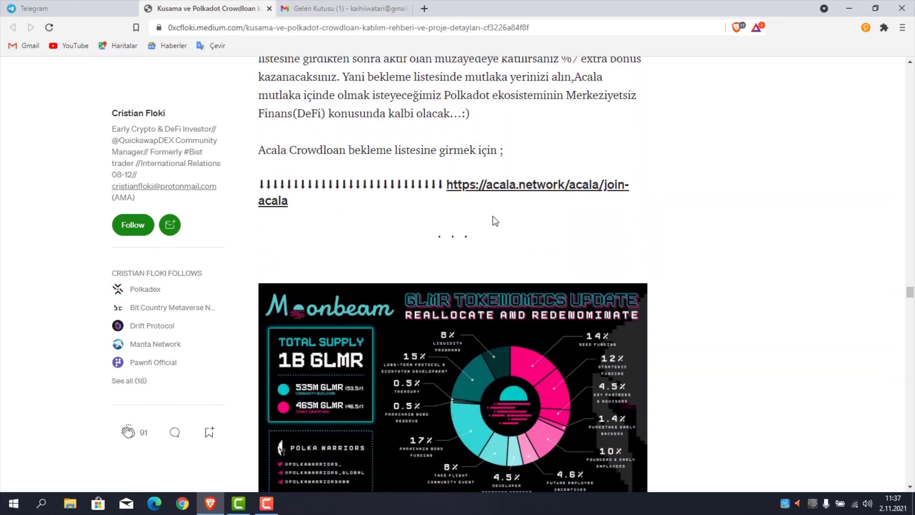
left_click_drag(261, 150, 493, 149)
Open the linked Acala join page and decline the translation offer.
left_click(426, 168)
left_click(501, 189)
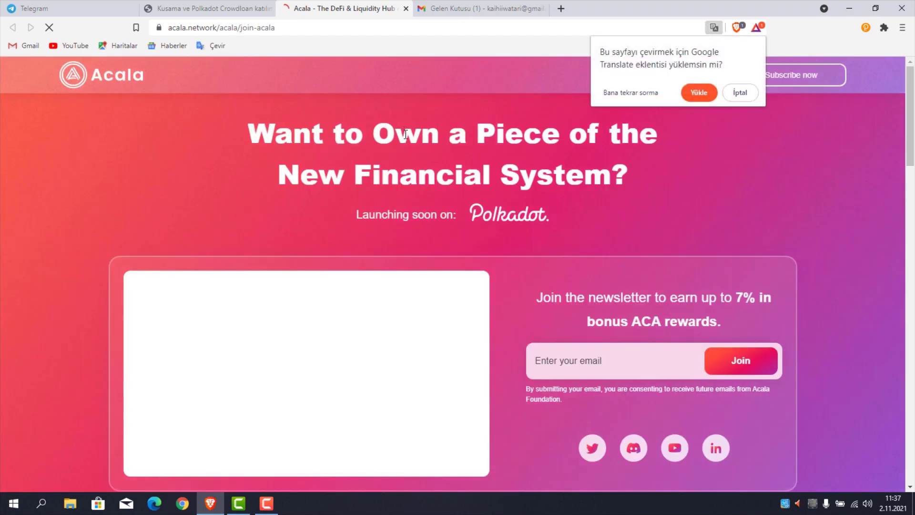
left_click(749, 97)
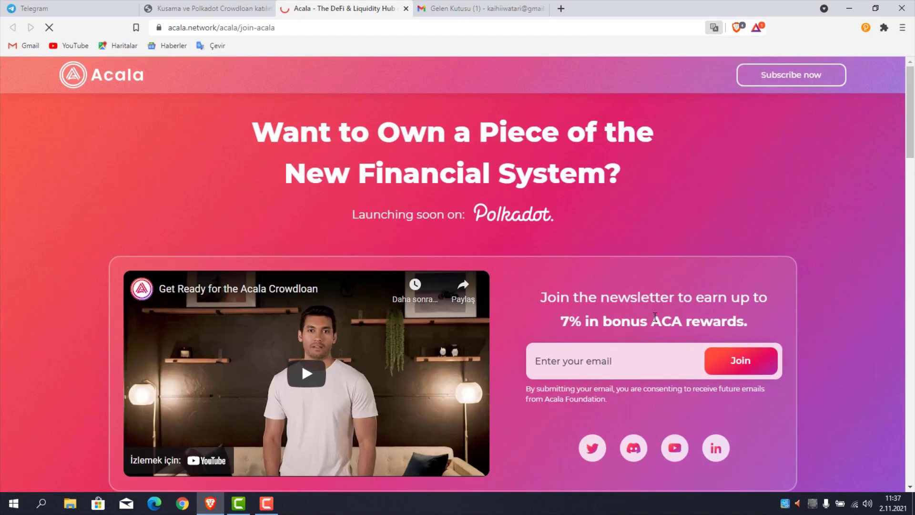
Enter your Gmail address in the newsletter email field and submit it with Join.
left_click(560, 364)
left_click_drag(548, 297, 755, 325)
triple_click(745, 323)
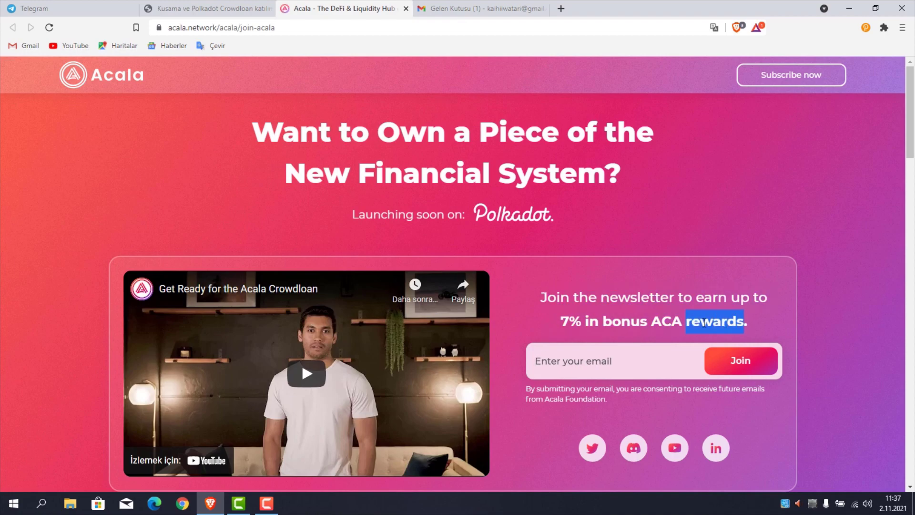
left_click(613, 360)
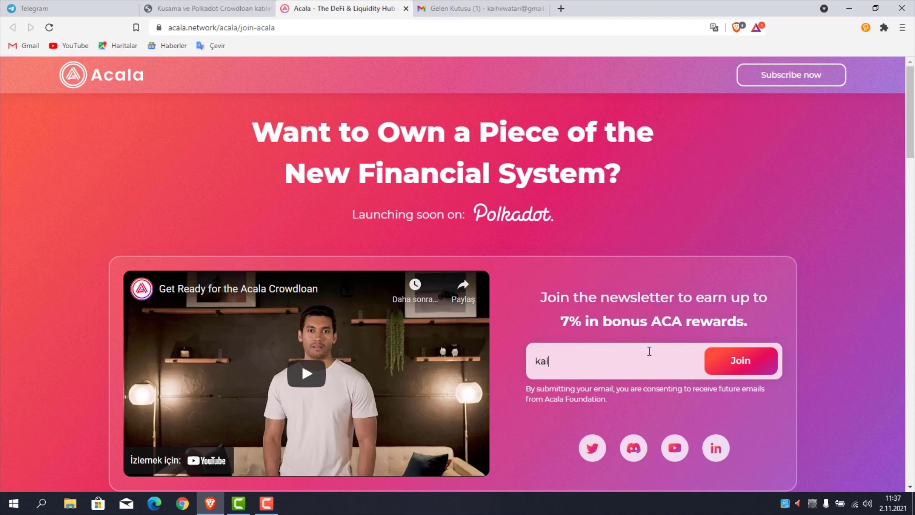
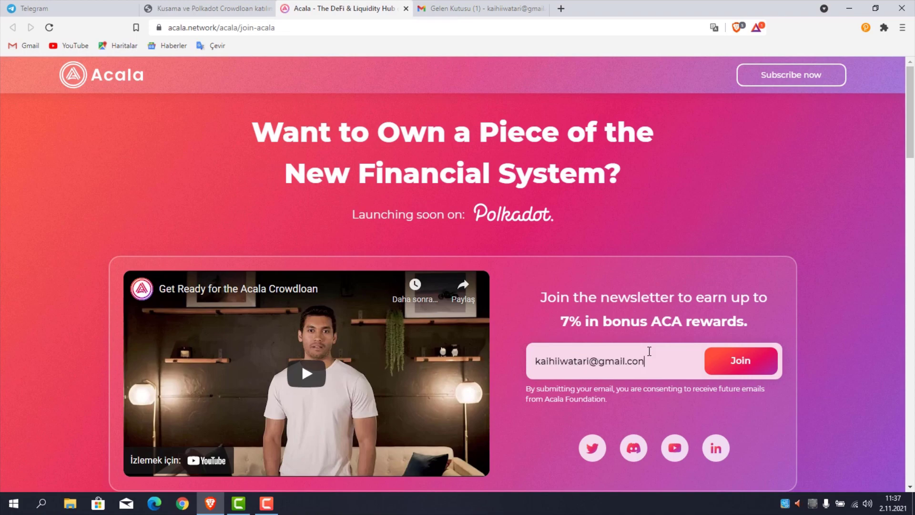
left_click(740, 361)
Highlight the You're subscribed heading and its confirmation paragraph.
left_click_drag(391, 231, 551, 267)
left_click(422, 245)
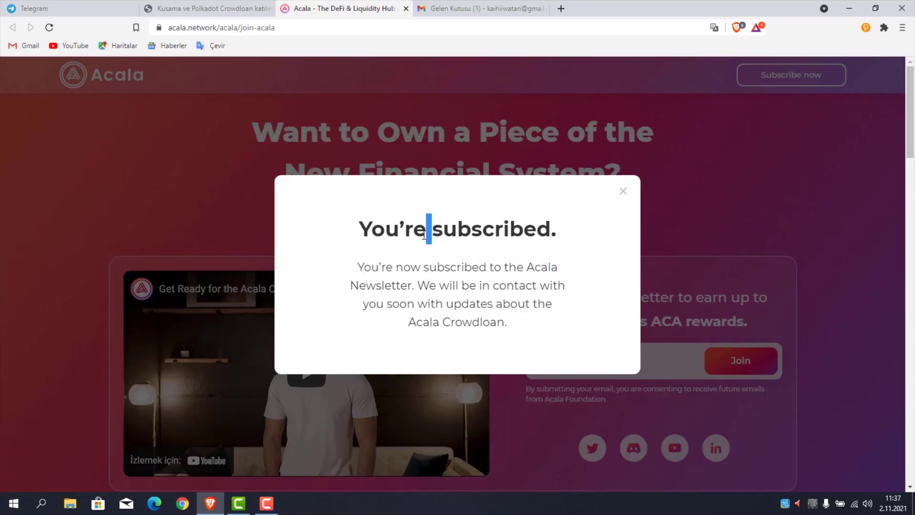
triple_click(422, 245)
left_click(384, 248)
left_click_drag(352, 271, 571, 319)
Close the subscription confirmation and switch to the Gmail inbox.
left_click(547, 275)
left_click(623, 192)
left_click(452, 14)
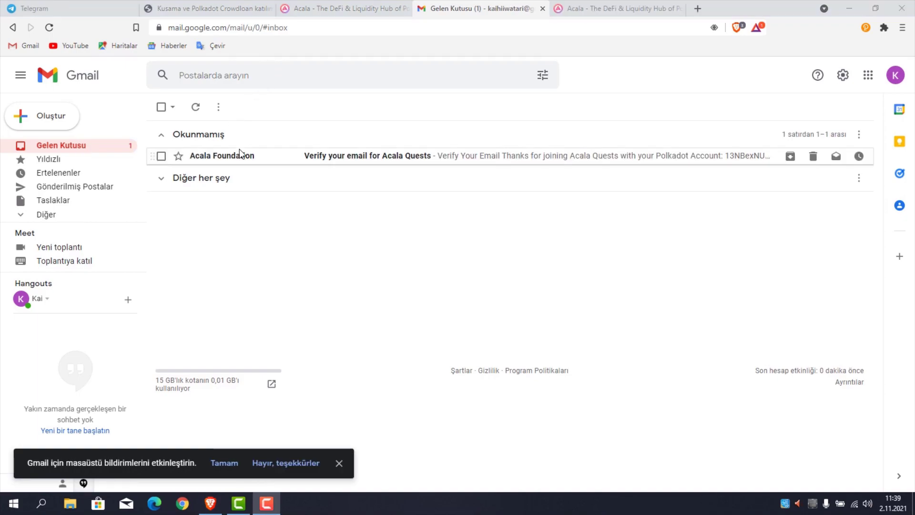
Open the Acala Foundation verification email and follow its verify link.
left_click(212, 159)
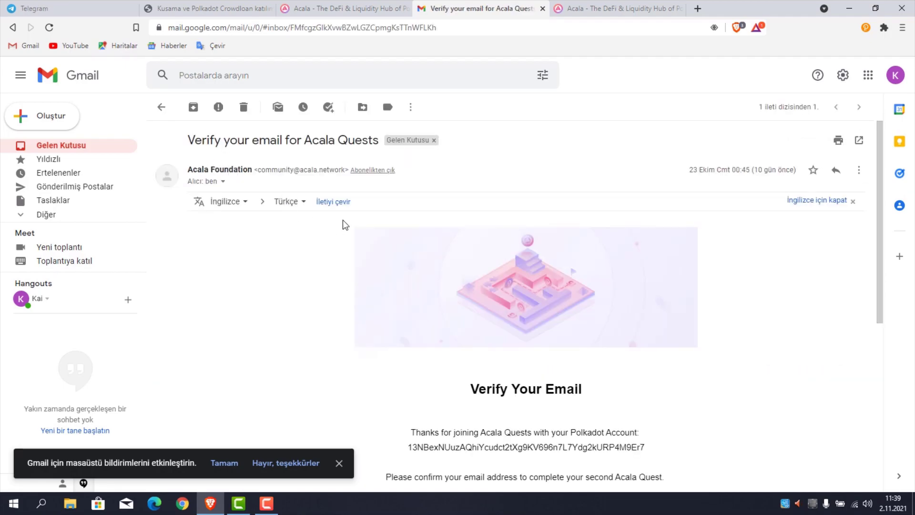
scroll(441, 306, "down", 1)
left_click_drag(472, 331, 604, 343)
scroll(564, 330, "down", 2)
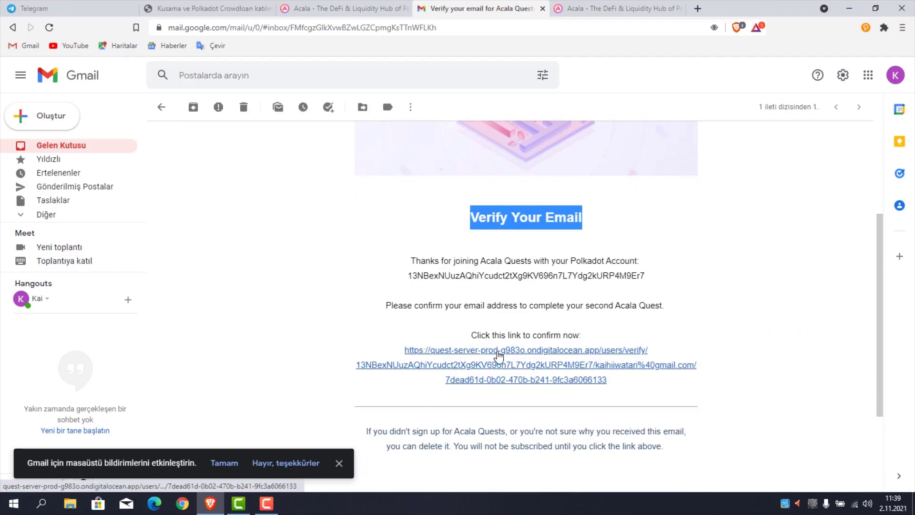
left_click(499, 363)
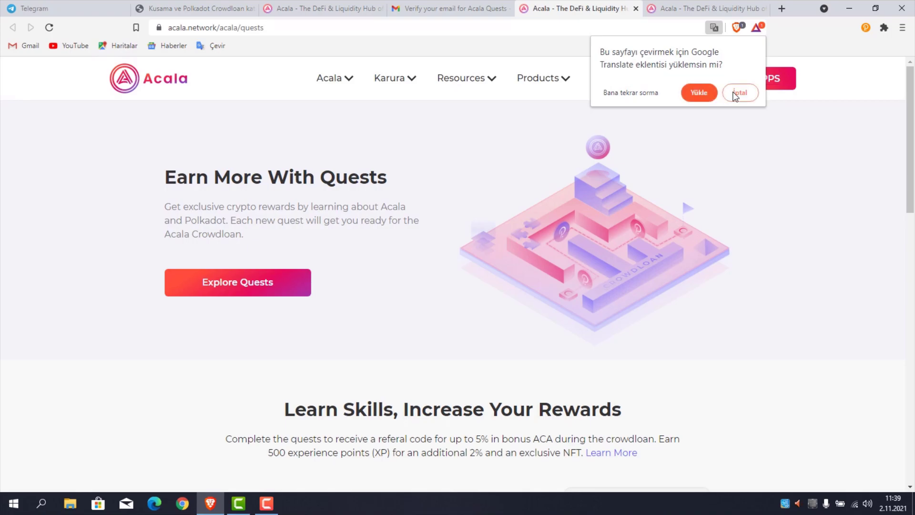
Decline the translation offer and scroll to the Quest 1 card, highlighting its title and description.
left_click(644, 94)
scroll(447, 193, "down", 1)
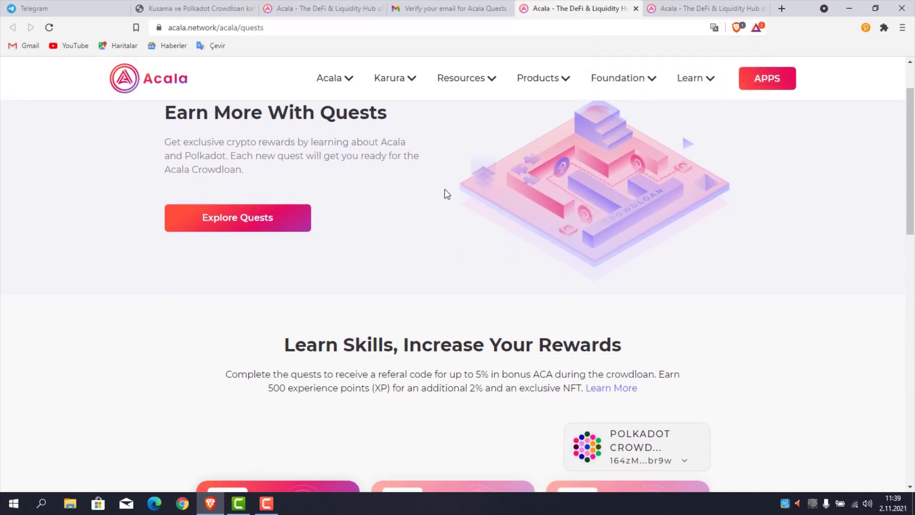
scroll(429, 205, "down", 4)
left_click_drag(190, 309, 296, 311)
left_click_drag(214, 353, 319, 357)
triple_click(313, 344)
Check the accounts in the Polkadot wallet extension, then close its popup.
scroll(313, 342, "down", 3)
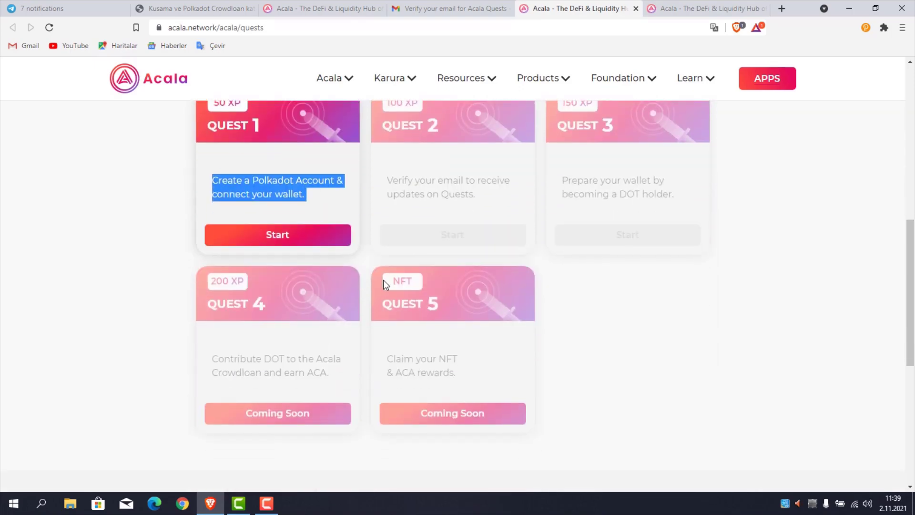
left_click(866, 27)
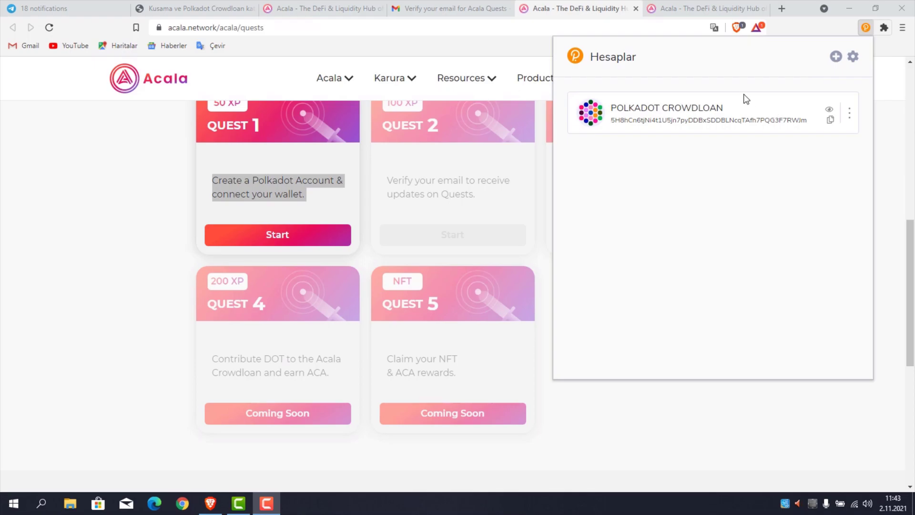
left_click(323, 200)
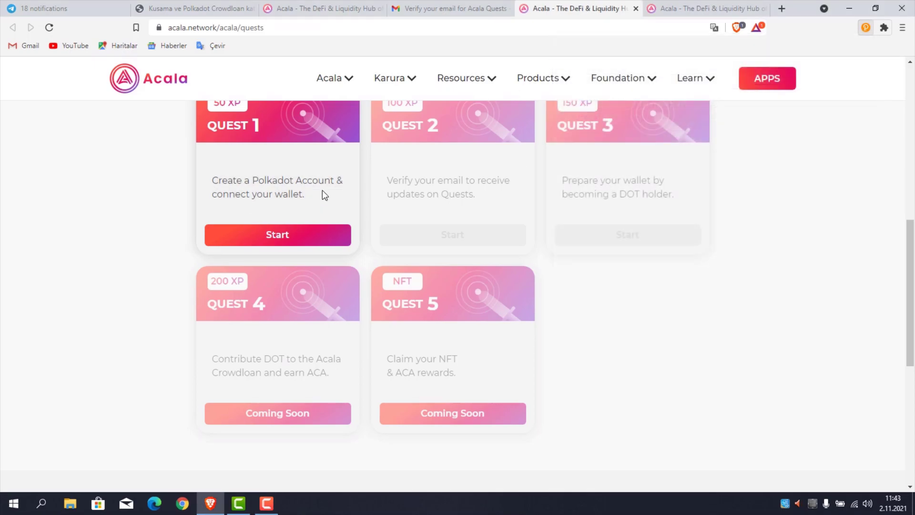
scroll(339, 191, "down", 6)
scroll(316, 188, "up", 5)
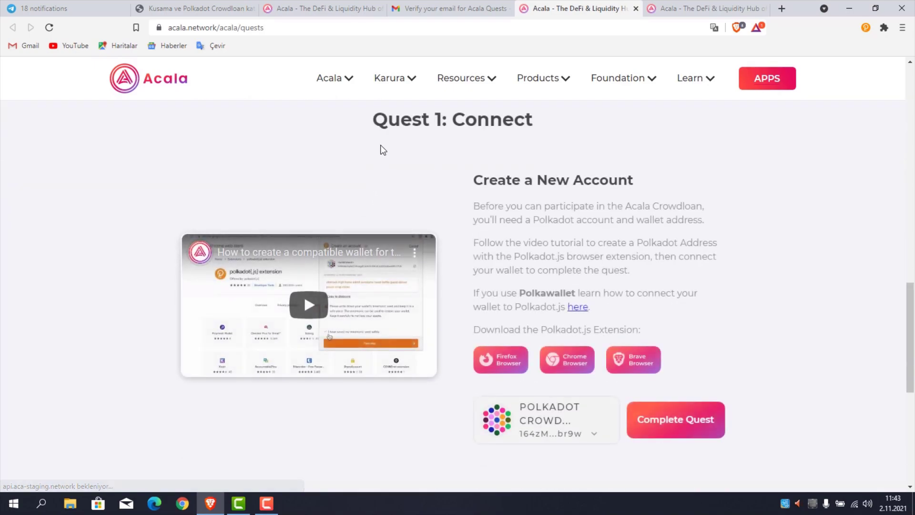
Complete Quest 1, backing out once, then confirm the connected account is the crowdloan address.
left_click_drag(376, 119, 555, 125)
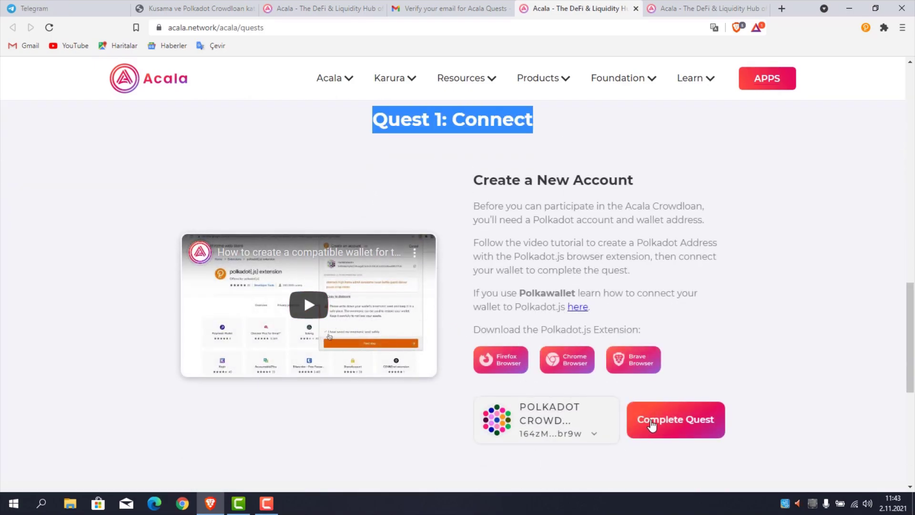
left_click(636, 420)
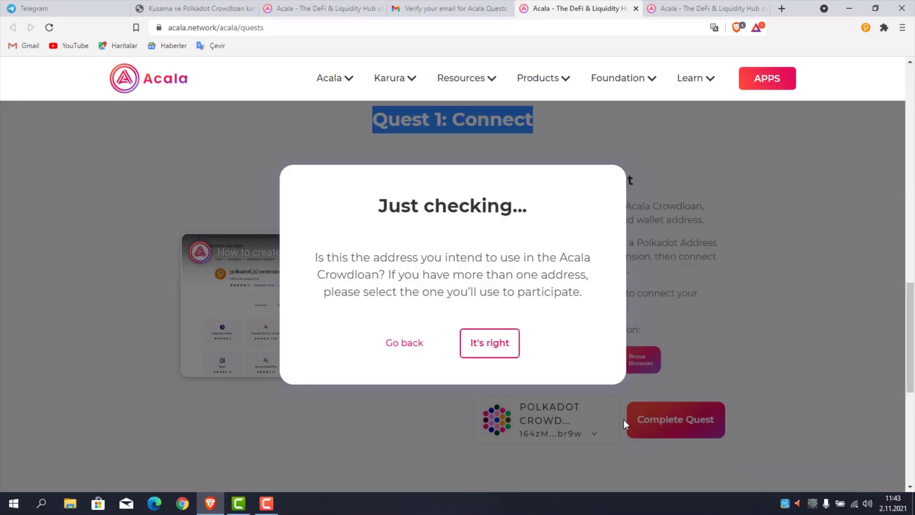
left_click_drag(314, 257, 579, 288)
left_click(637, 394)
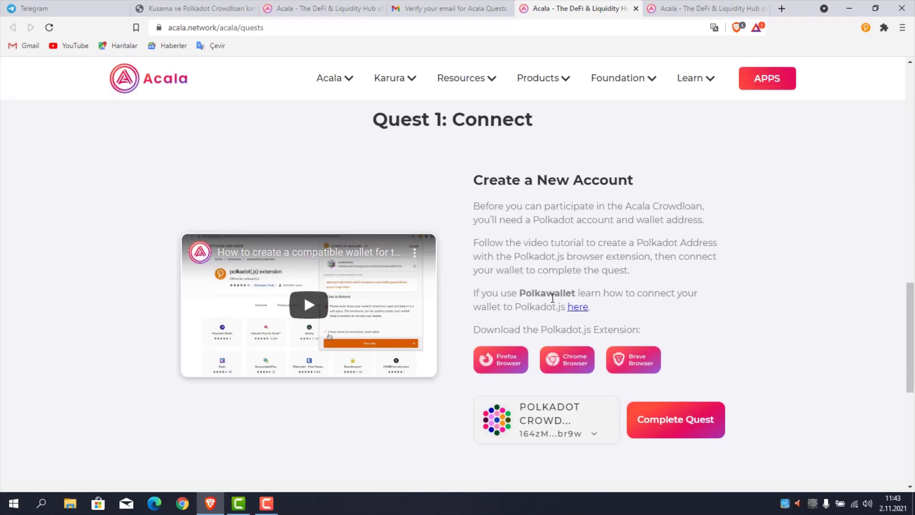
left_click(628, 404)
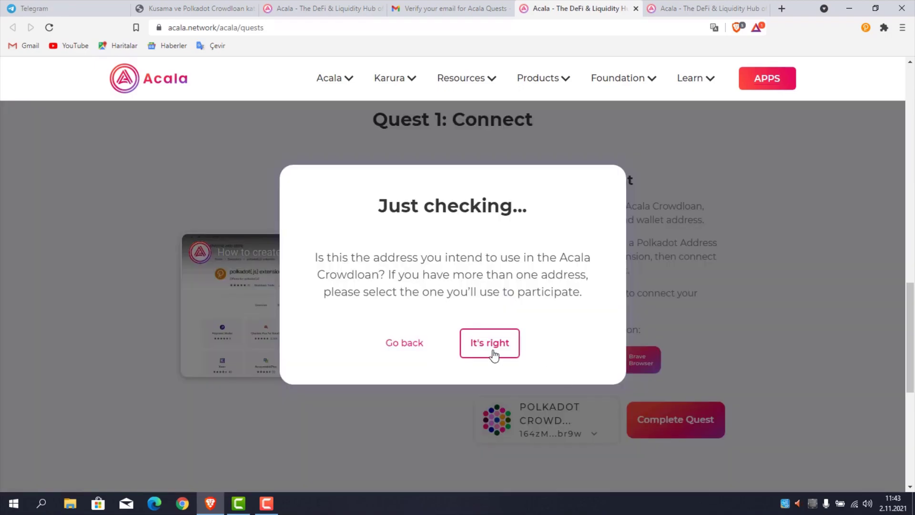
left_click(491, 344)
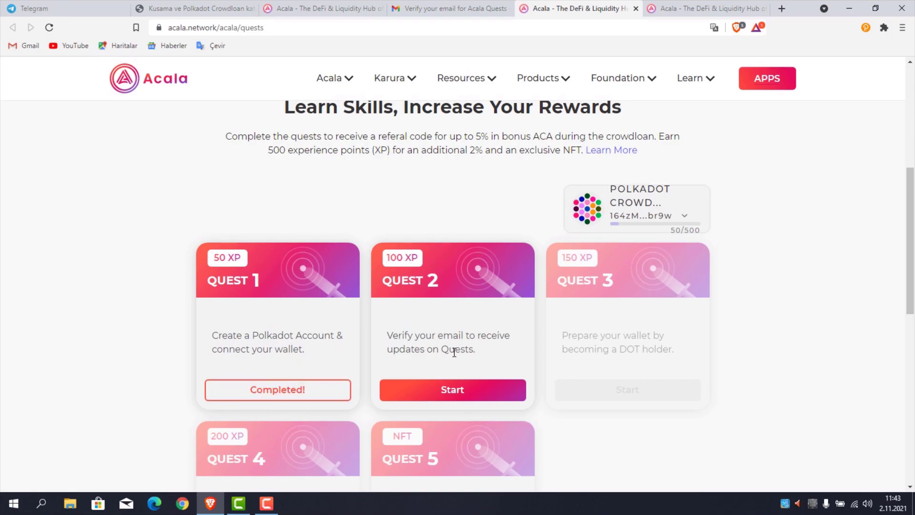
Start Quest 2, submit your Gmail address with Verify Email, and switch to Gmail.
left_click(456, 400)
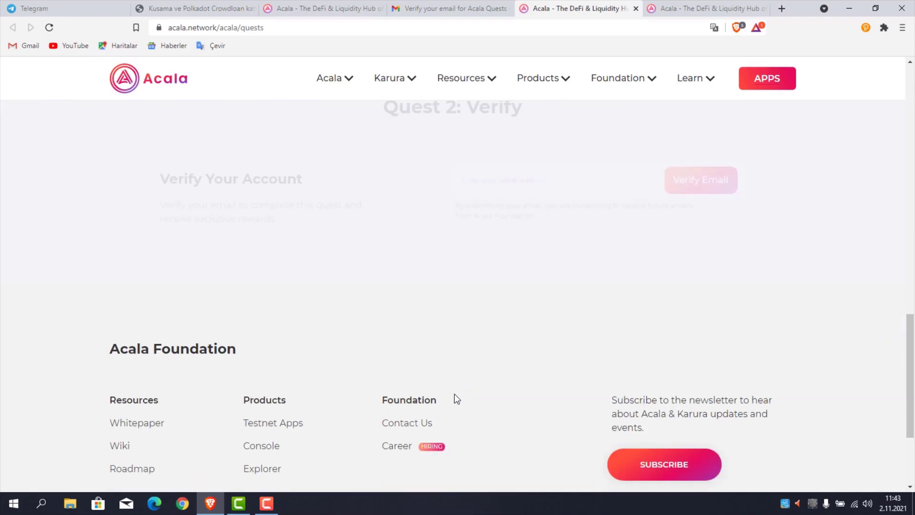
left_click(530, 182)
left_click(668, 188)
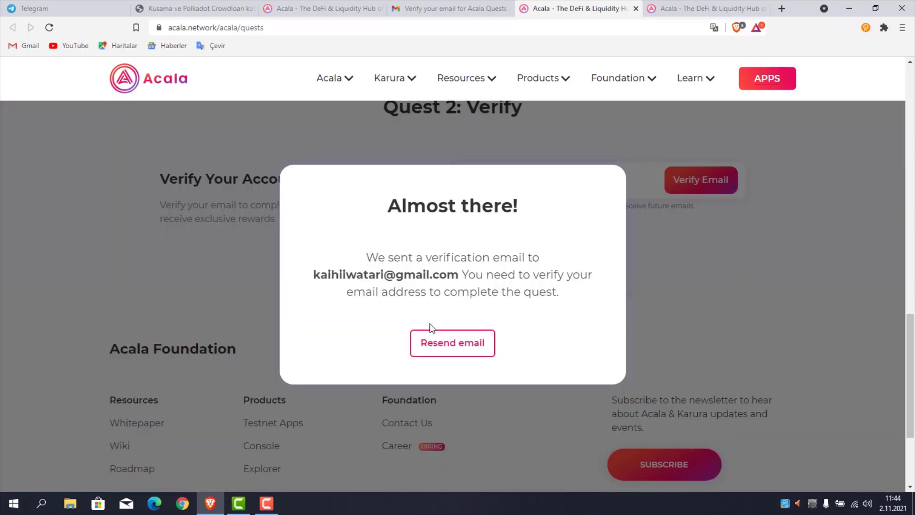
left_click(419, 8)
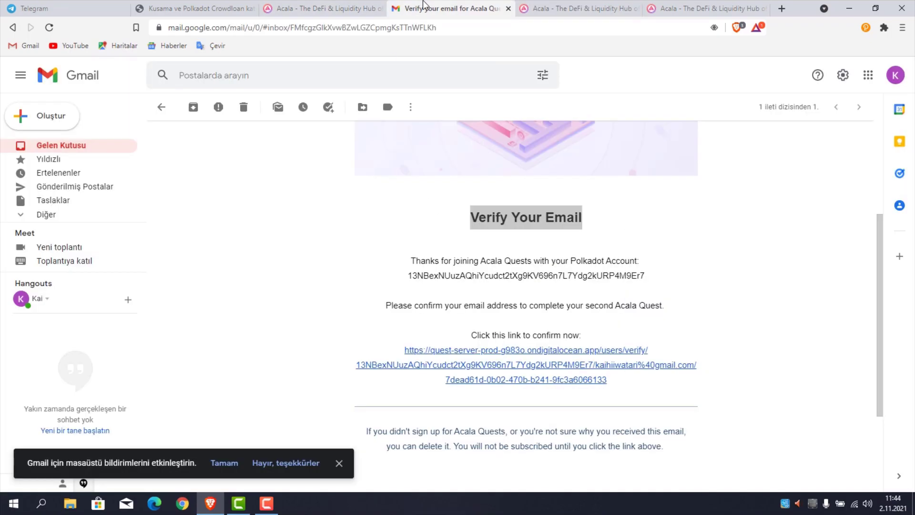
Open the newest Acala Foundation email from the inbox and follow its confirmation link.
left_click(58, 148)
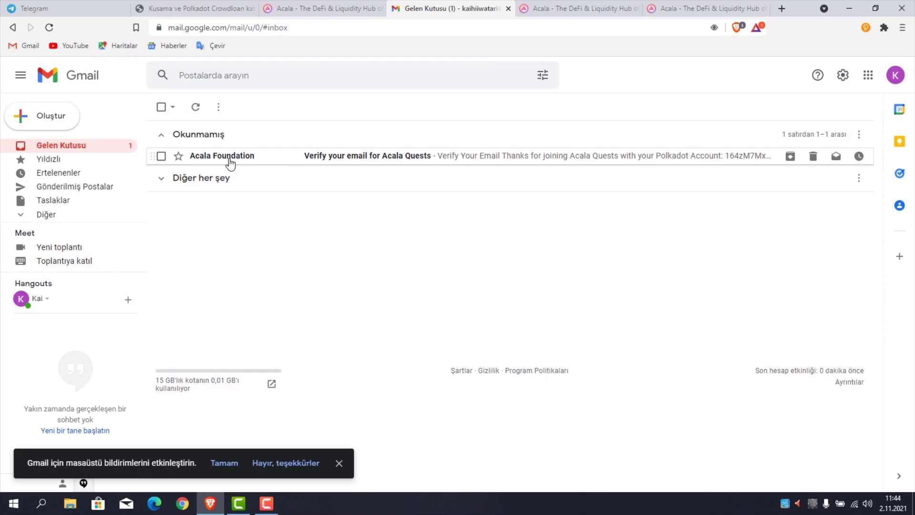
left_click(229, 158)
scroll(460, 251, "down", 5)
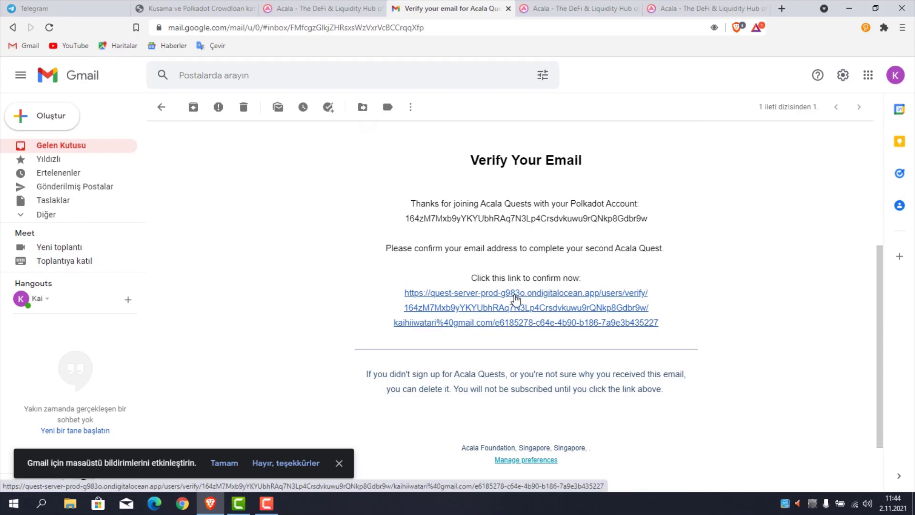
left_click(515, 299)
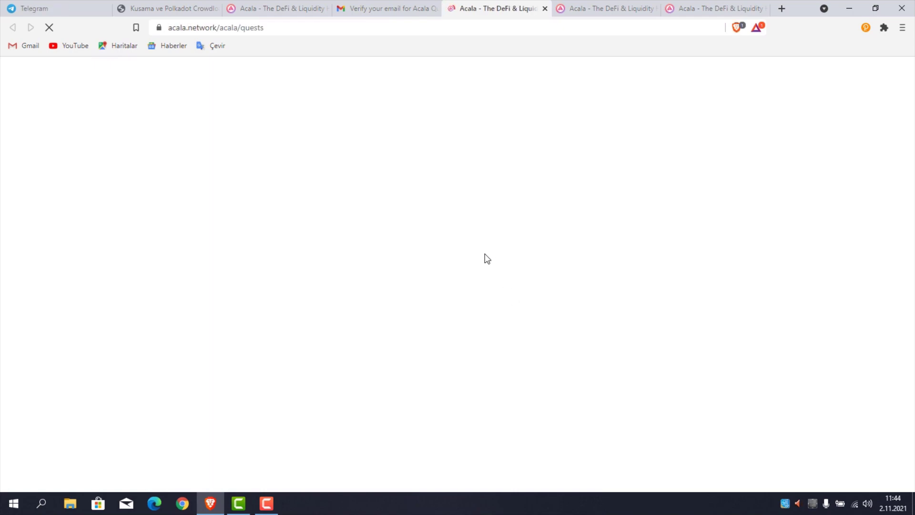
Scroll down to the quest cards showing Quests 1 and 2 Completed at 150/500 XP.
scroll(471, 256, "down", 6)
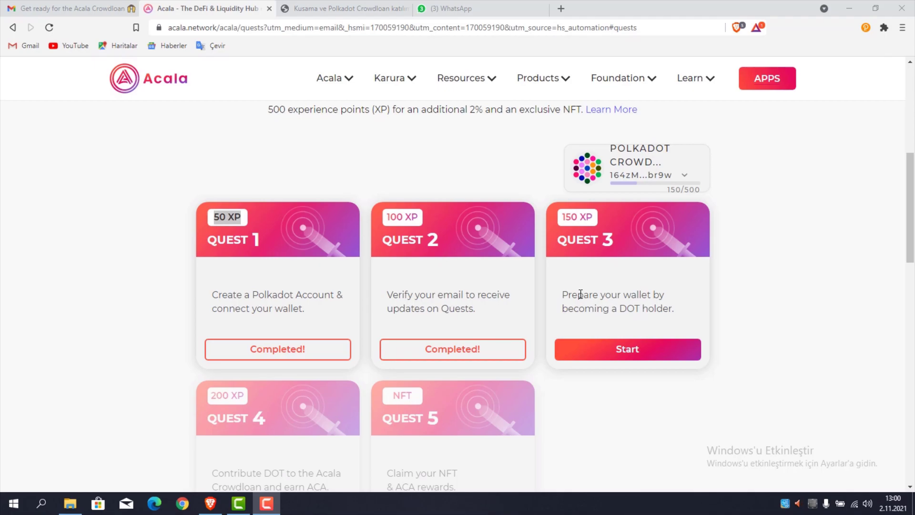
Start Quest 3 and highlight the wallet's DOT balance line.
left_click(640, 355)
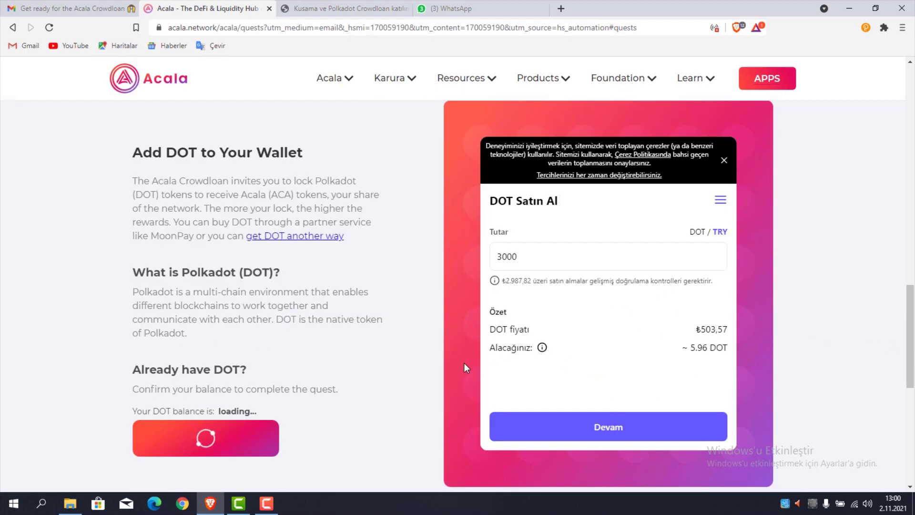
scroll(334, 376, "down", 3)
scroll(599, 202, "up", 2)
left_click_drag(243, 364, 232, 365)
double_click(203, 359)
left_click(204, 359)
left_click(238, 396)
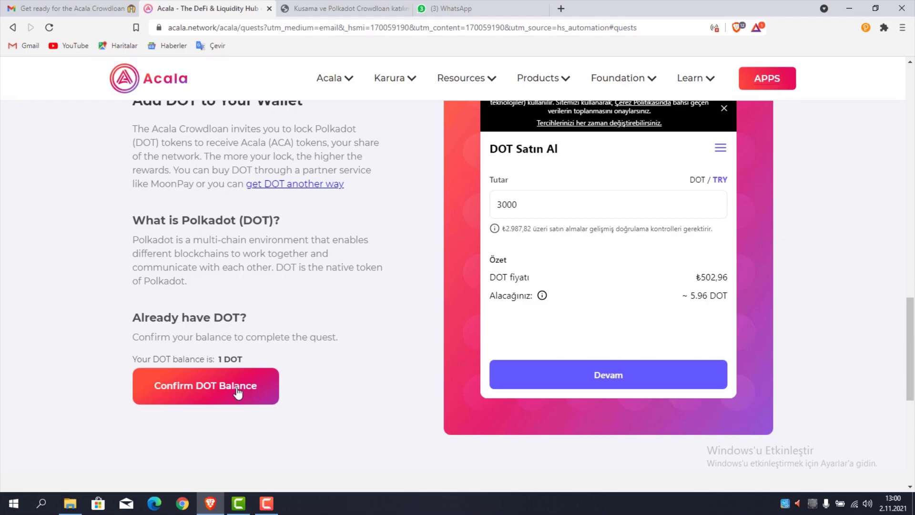
Confirm the 1 DOT balance, dismiss the You're ready! message, and return to the quest cards.
left_click(237, 394)
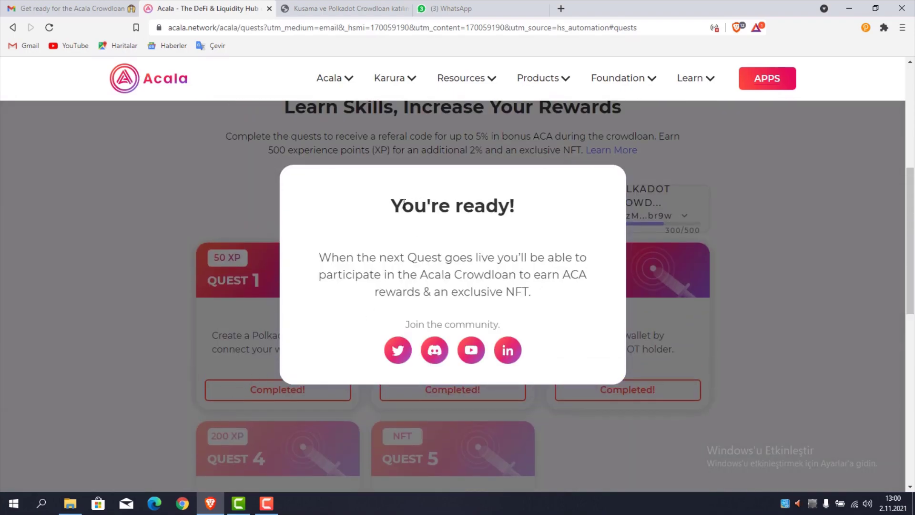
left_click_drag(403, 202, 567, 293)
key("Escape")
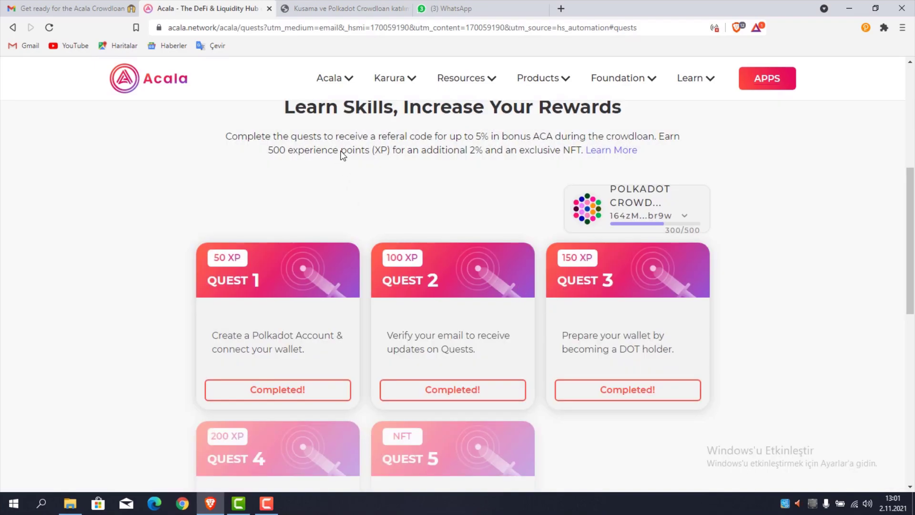
scroll(354, 155, "up", 3)
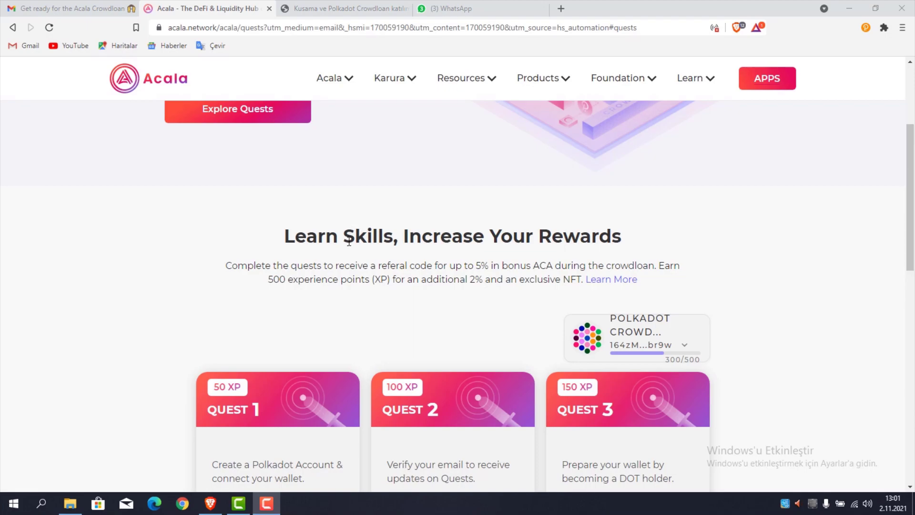
scroll(497, 266, "down", 3)
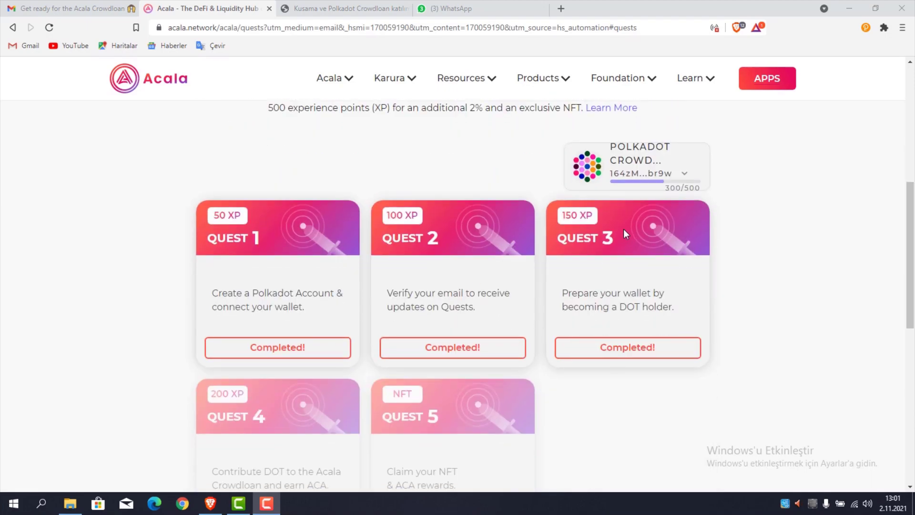